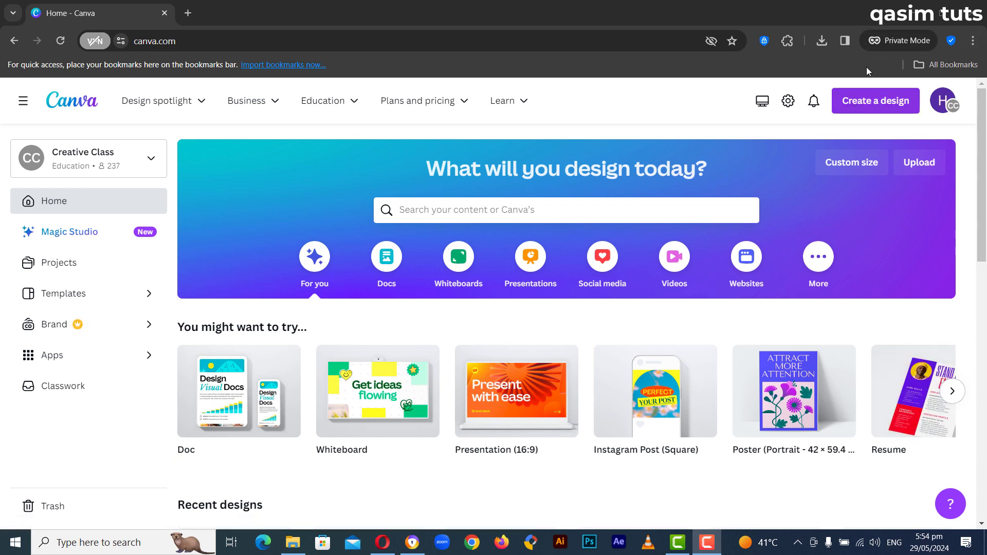
Step: Create a blank Canva design with a custom size of 500 × 500 px
click(851, 106)
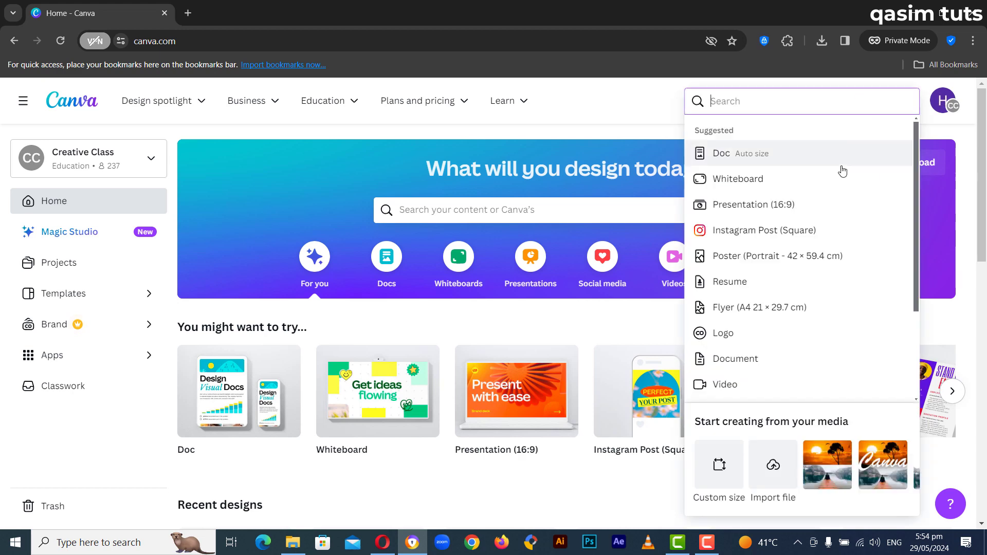
scroll(776, 315, down, 2)
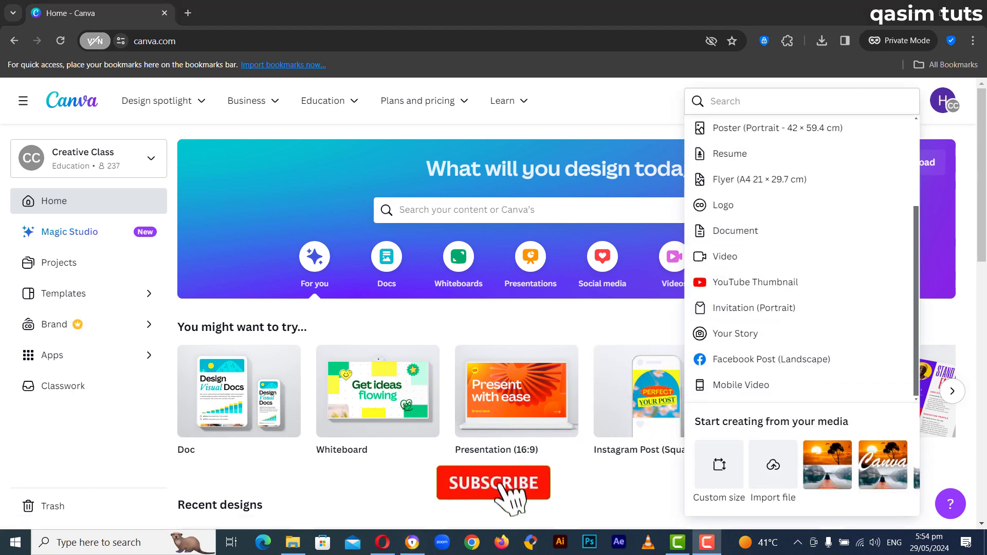
click(719, 464)
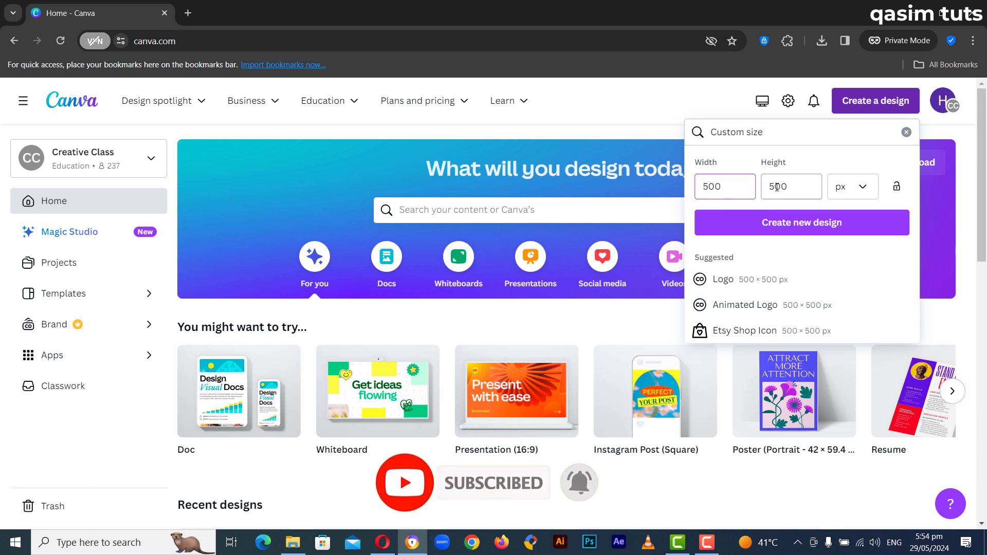
click(774, 225)
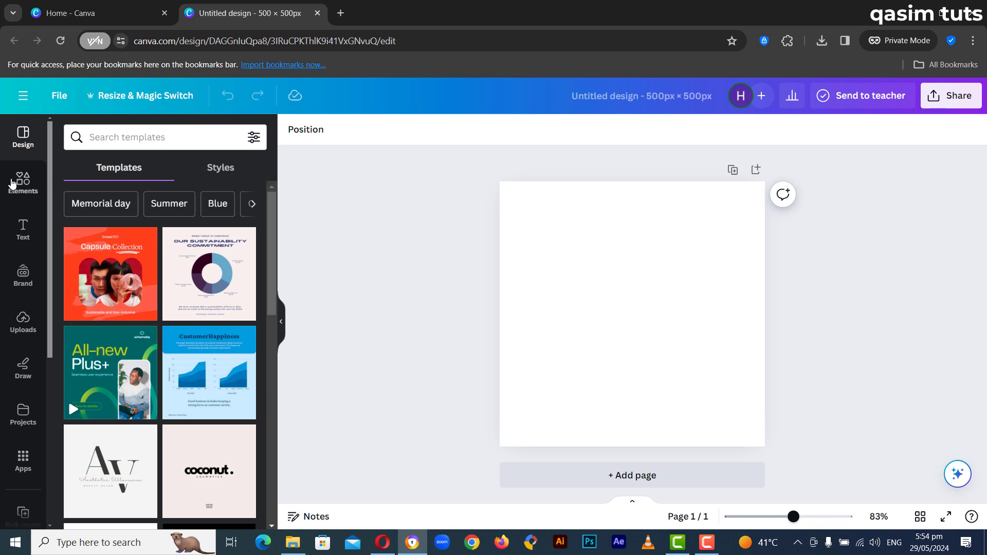
Step: Add the boy's portrait photo from Uploads to the page
click(23, 321)
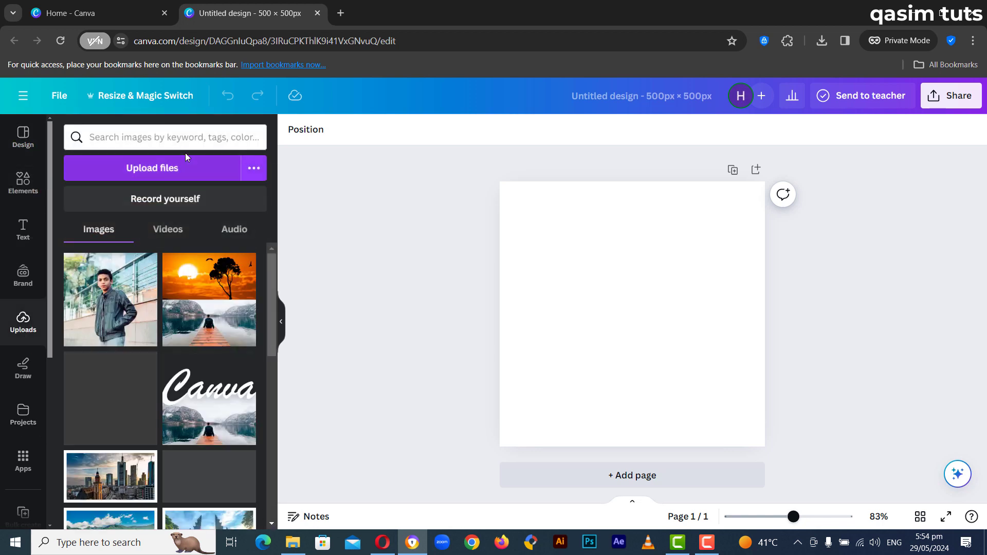
click(149, 174)
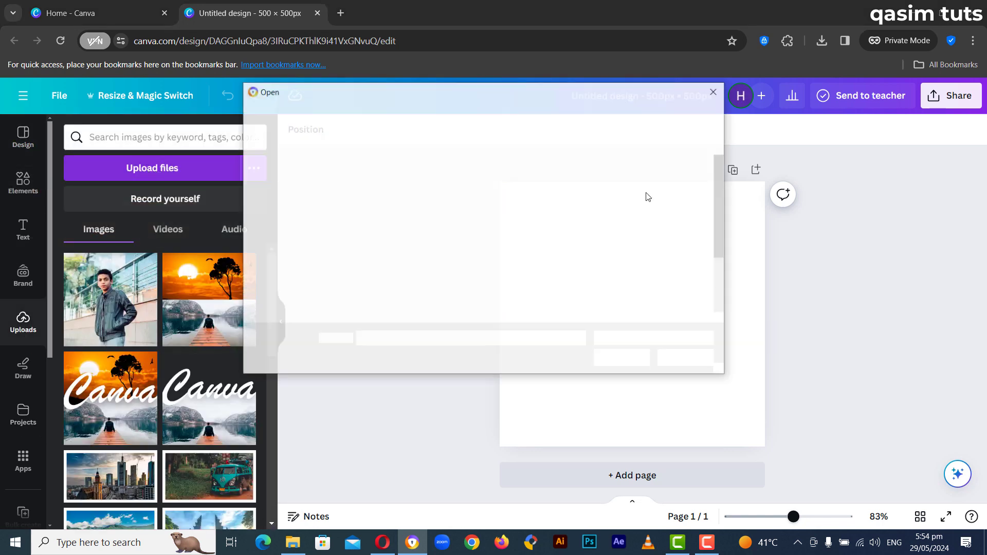
scroll(692, 206, down, 2)
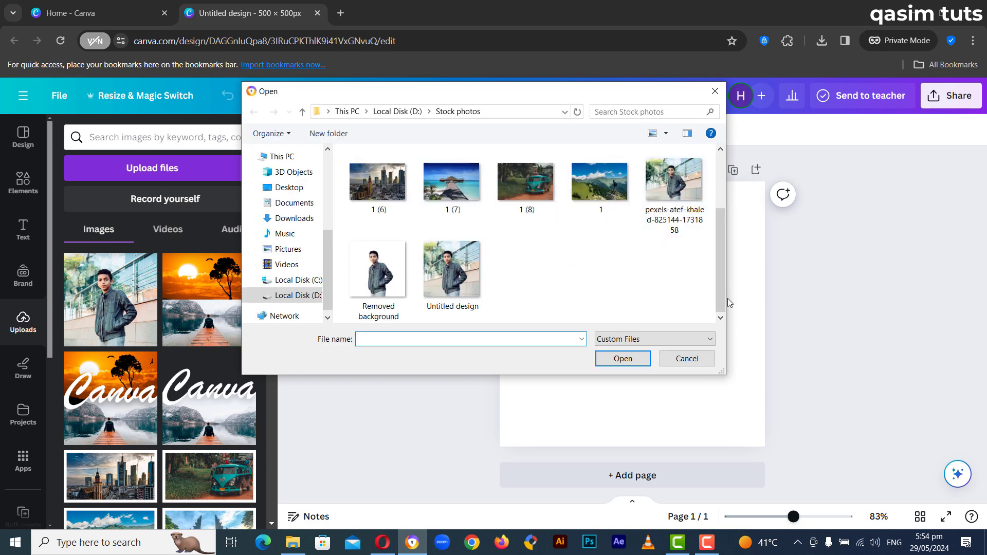
click(692, 360)
mouse_move(110, 299)
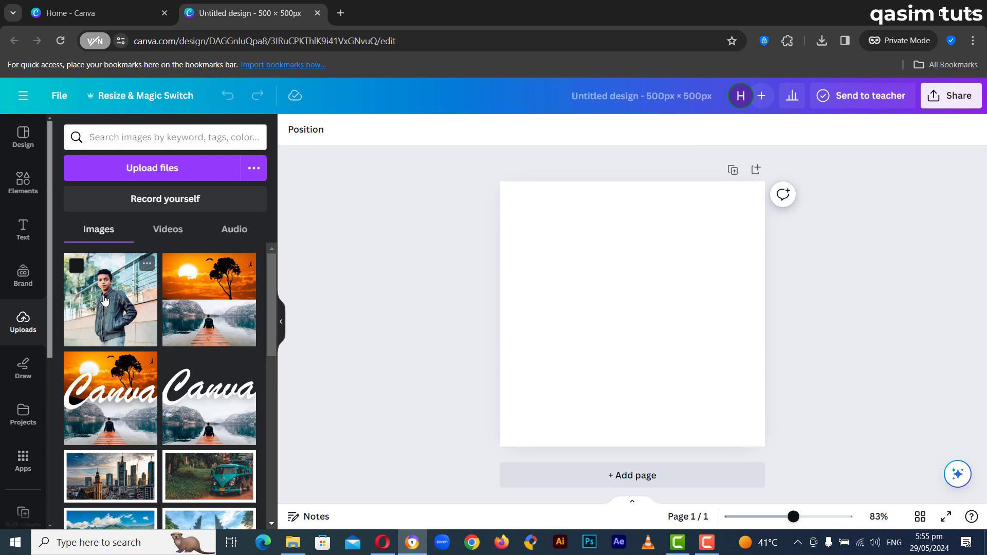
click(104, 301)
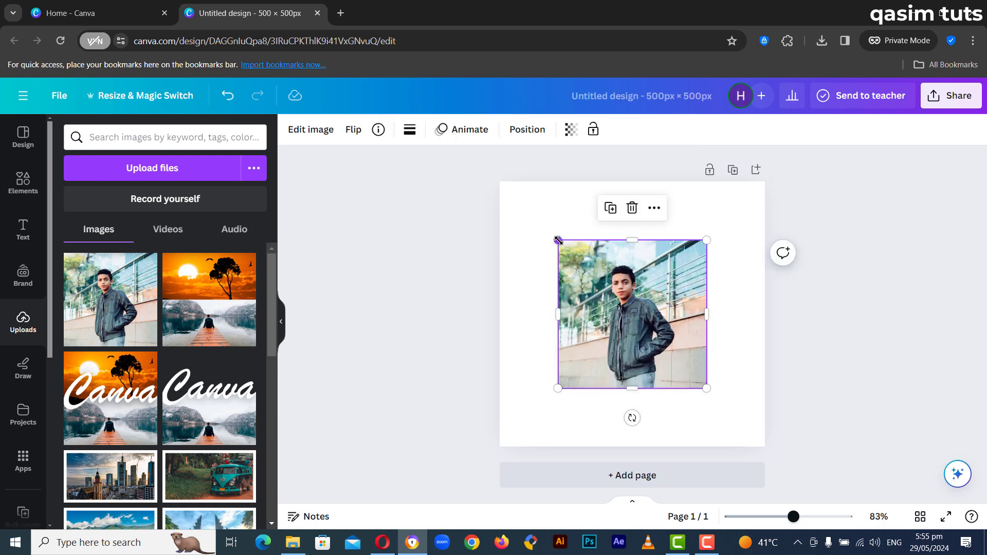
Step: Stretch the photo by its corners to fill the whole 500 × 500 page
mouse_move(554, 236)
mouse_down()
mouse_move(527, 196)
mouse_move(500, 182)
mouse_up()
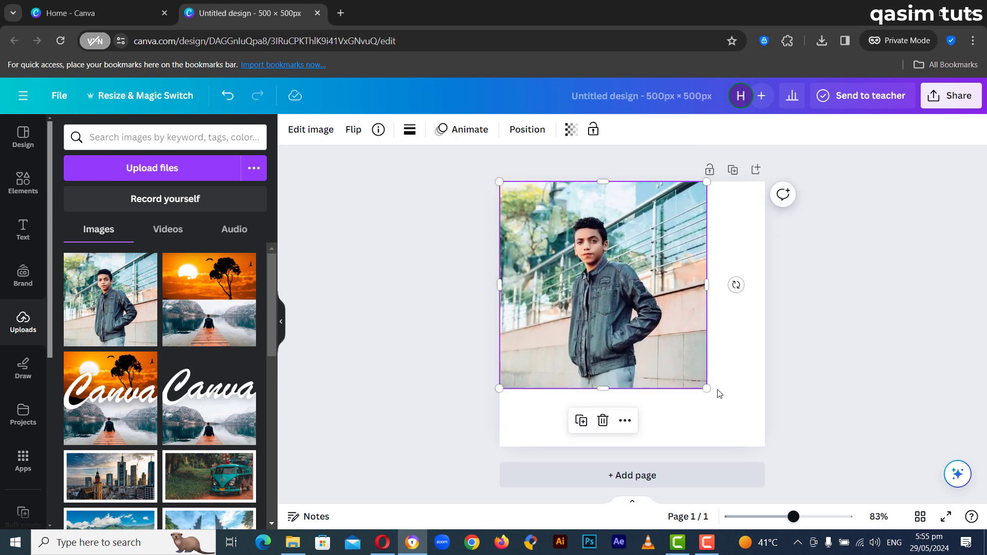
drag(706, 390, 765, 446)
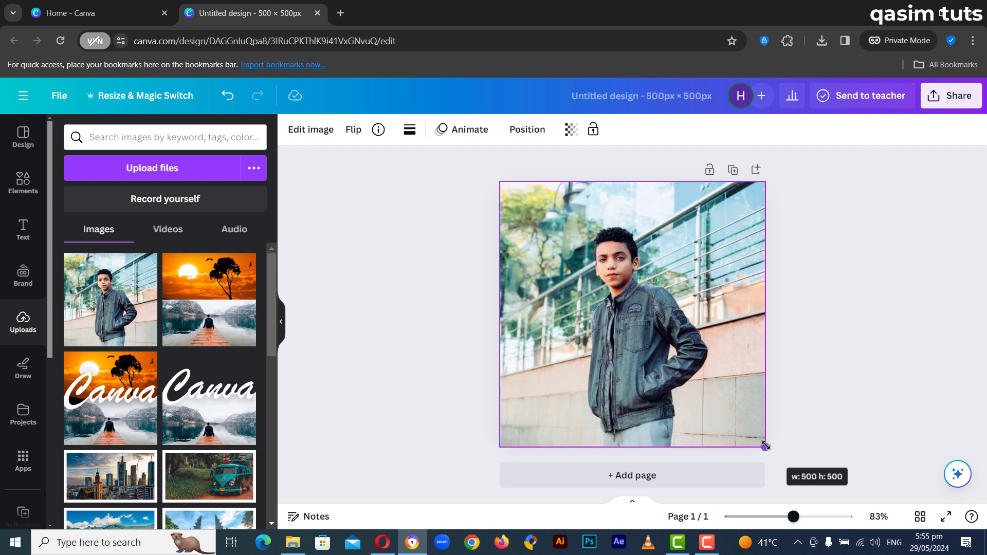
click(836, 368)
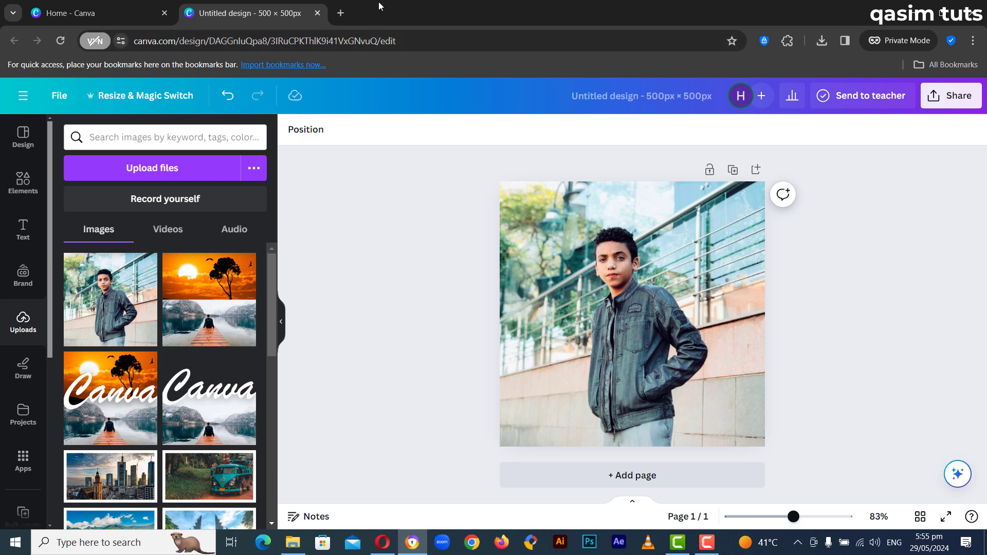
Step: Go to remove.bg in a new tab and upload the Untitled design image for background removal
click(341, 13)
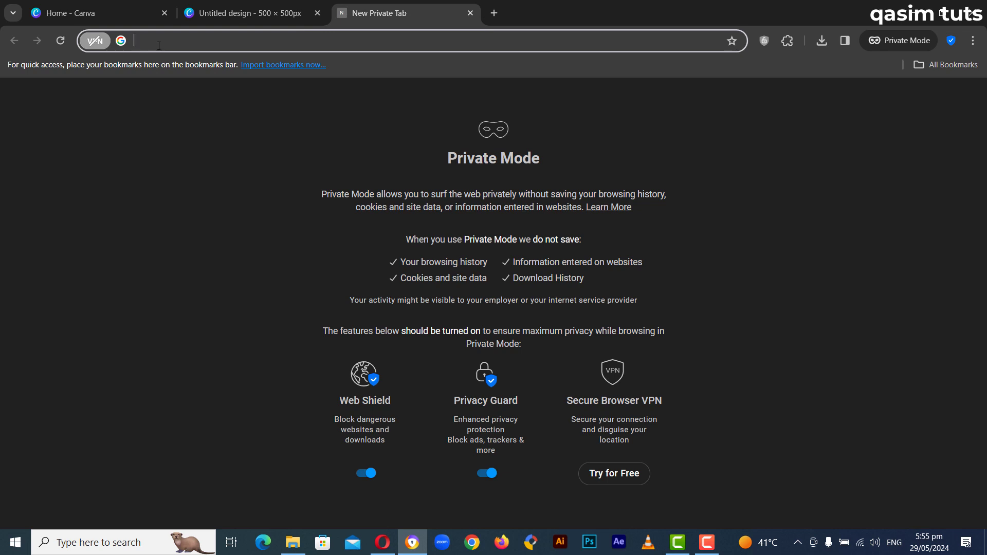
text(remov)
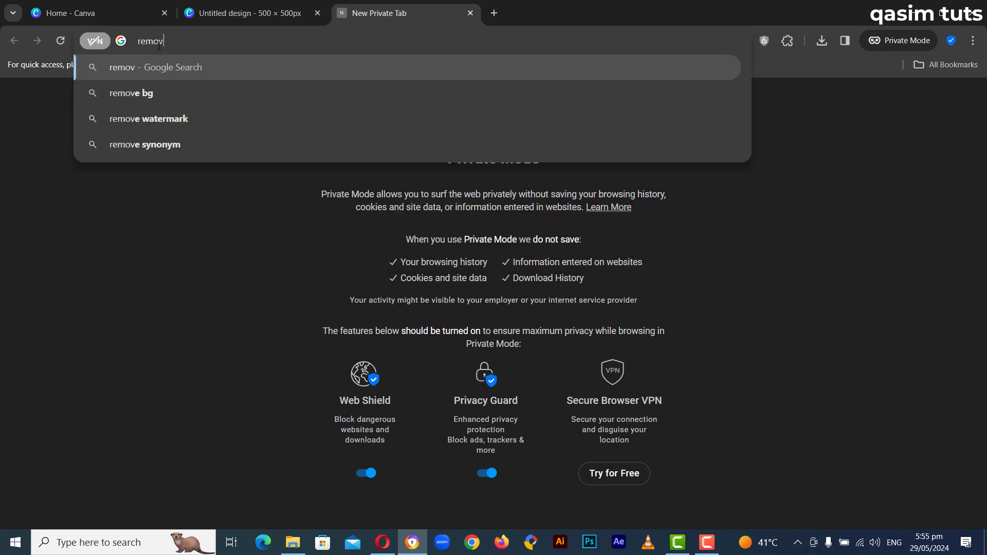
text(e.bg)
key(Return)
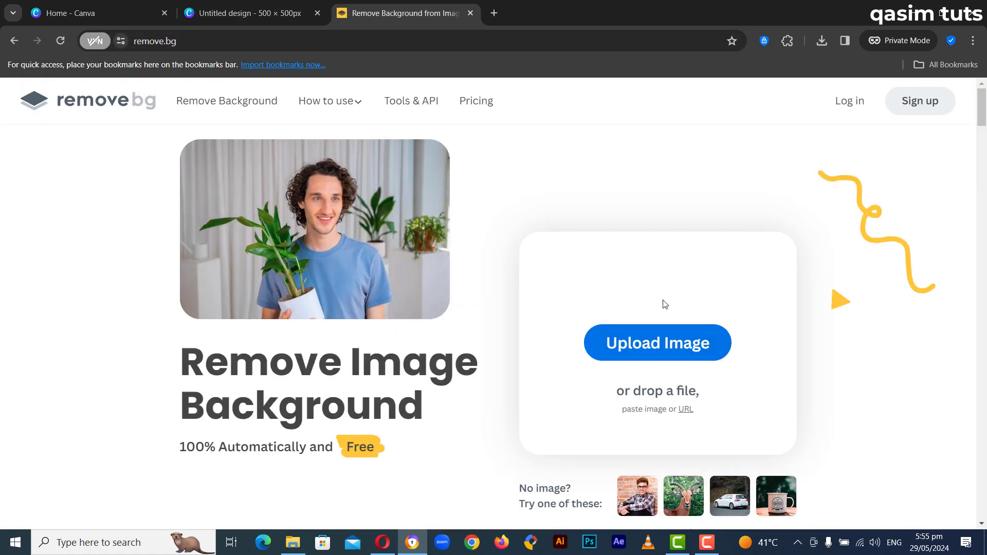
click(650, 352)
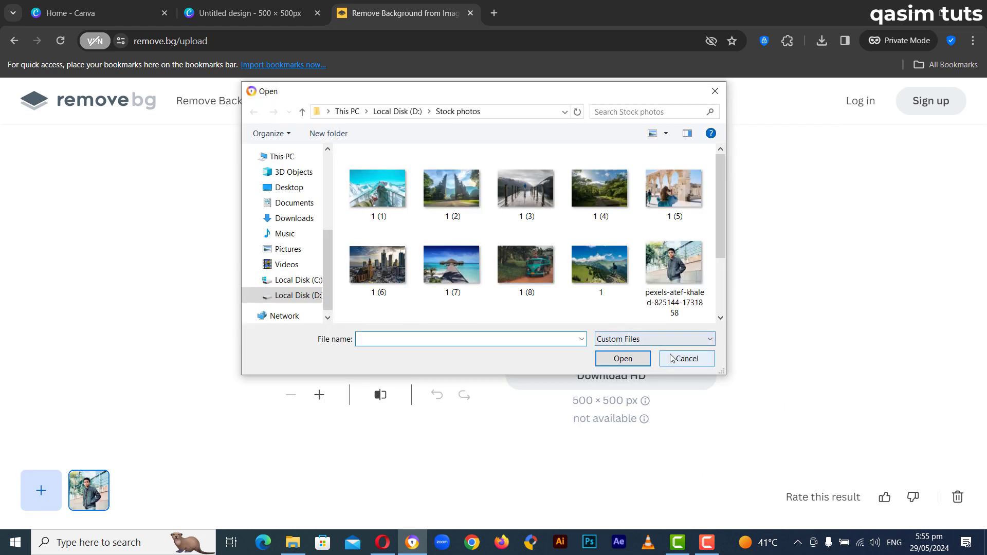
click(465, 265)
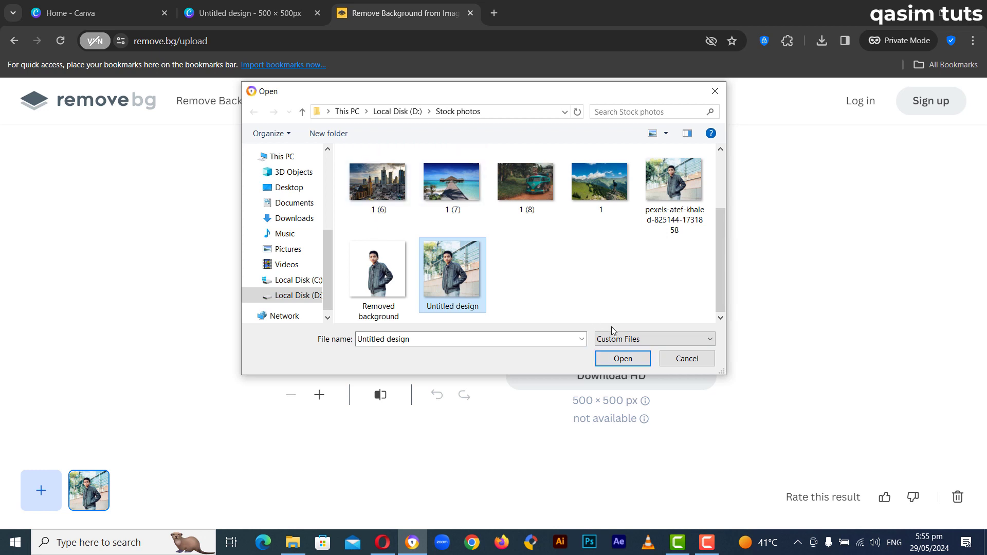
click(622, 358)
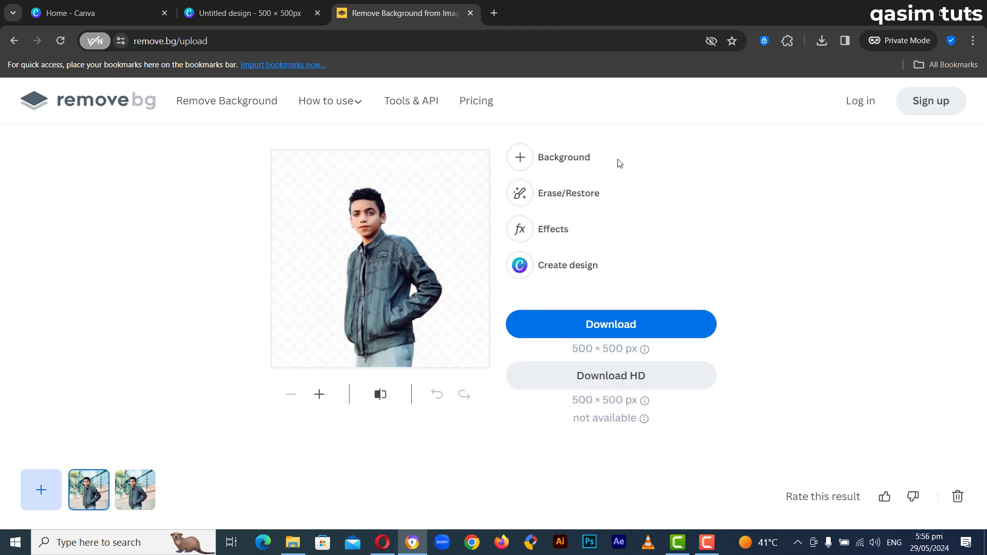
Step: Download the cutout as 'Removed background' PNG, replacing the old file, and return to Canva
click(576, 332)
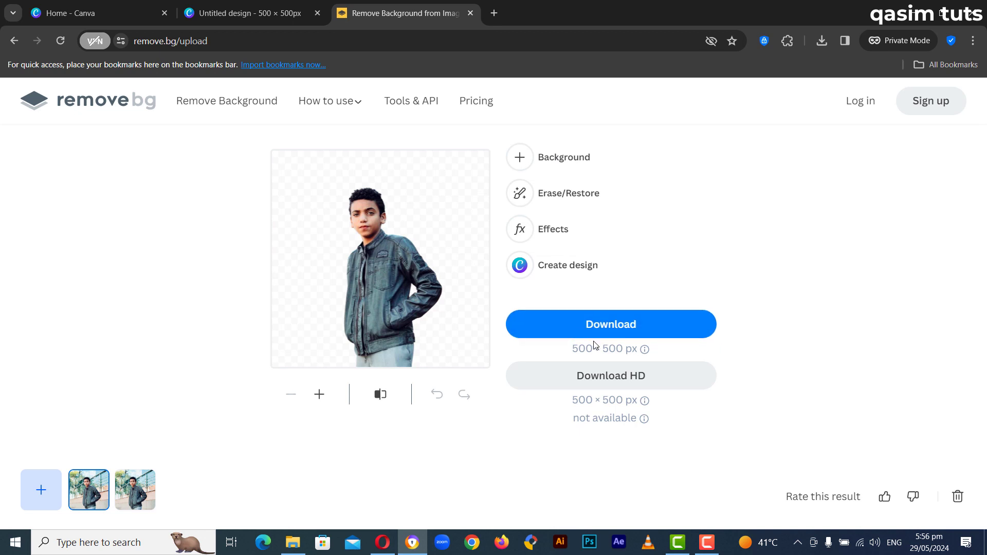
click(400, 197)
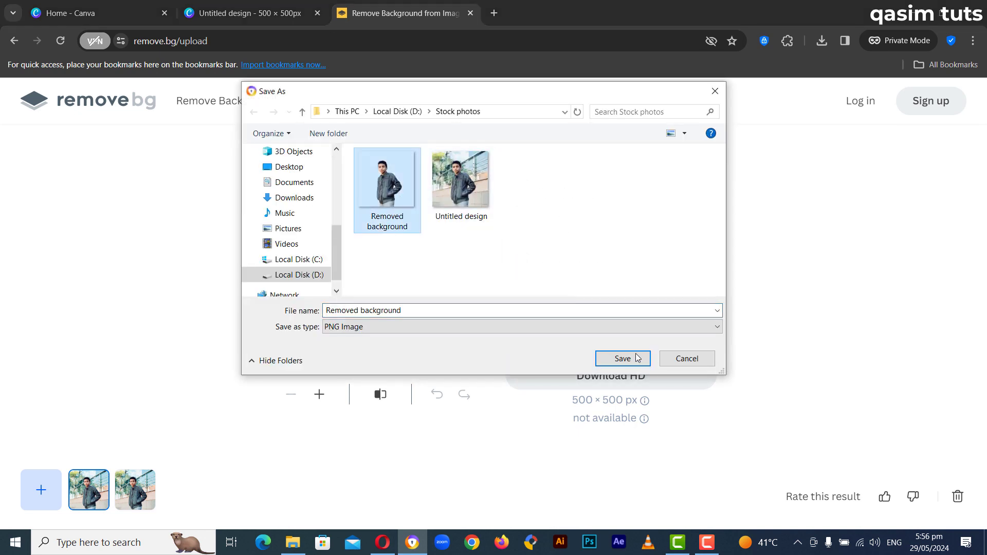
click(622, 358)
click(523, 273)
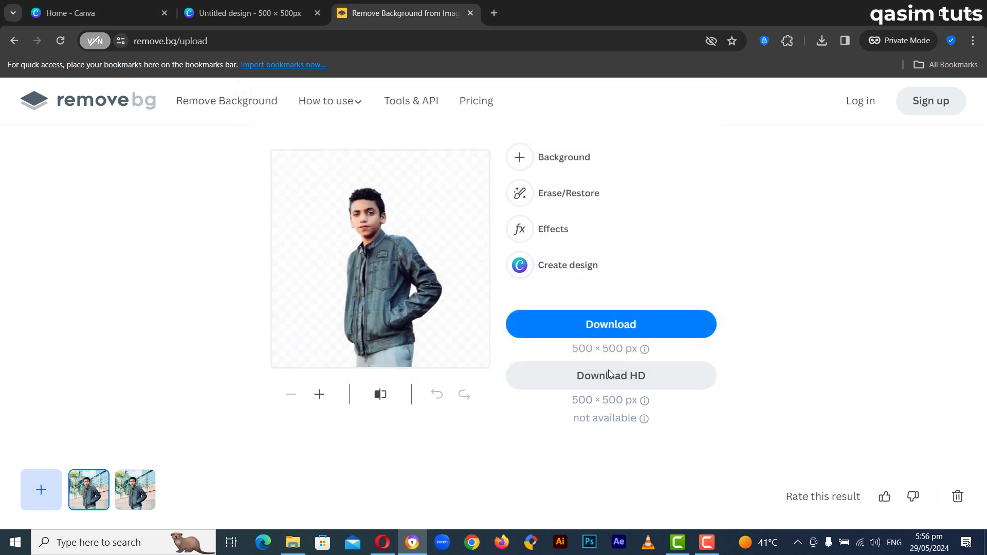
click(254, 11)
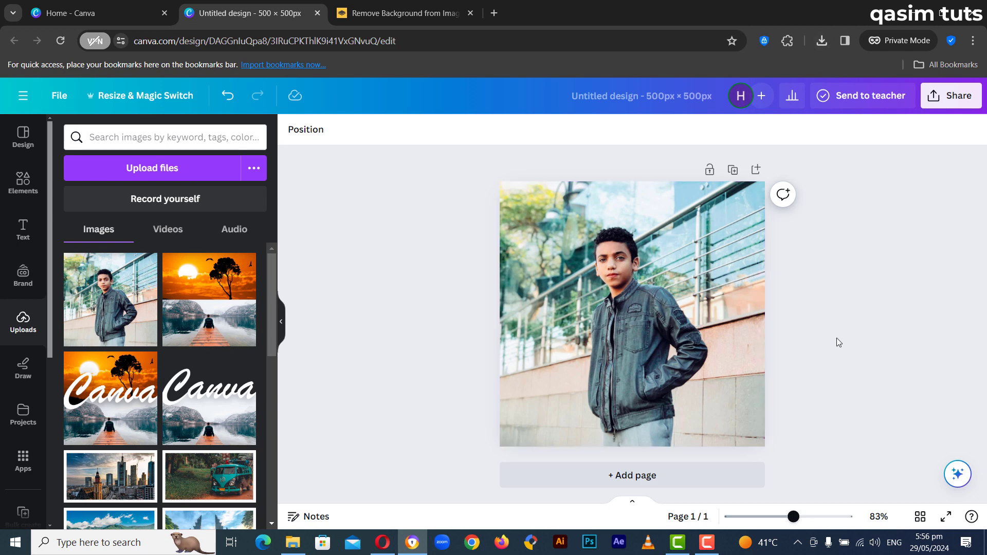
Step: Drag Removed background.png from Chrome's downloads into Canva Uploads, then select the page photo
click(822, 41)
drag(714, 135, 172, 297)
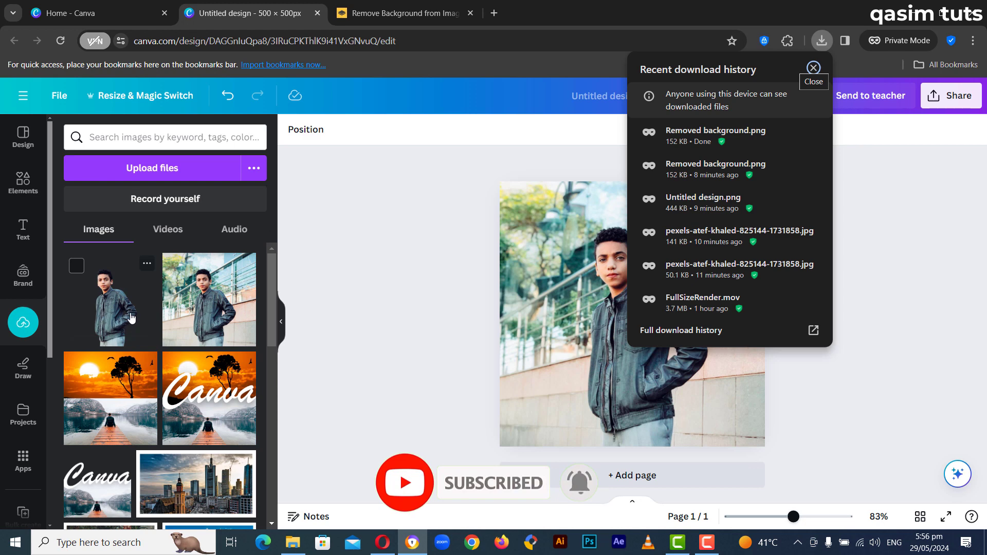
click(915, 170)
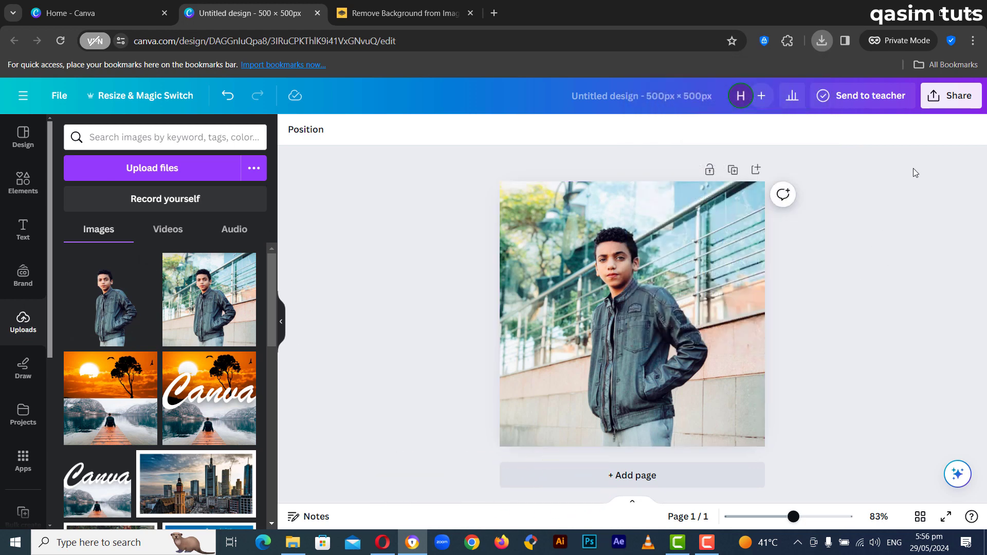
click(594, 268)
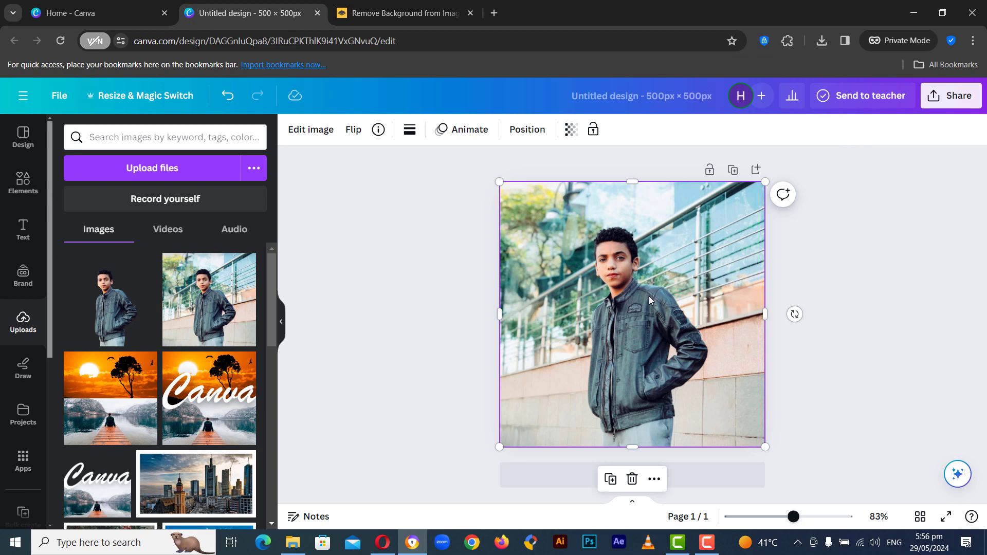
Step: Open the photo's Edit image panel, browse Adjust, and scroll Effects down to Blur
click(297, 131)
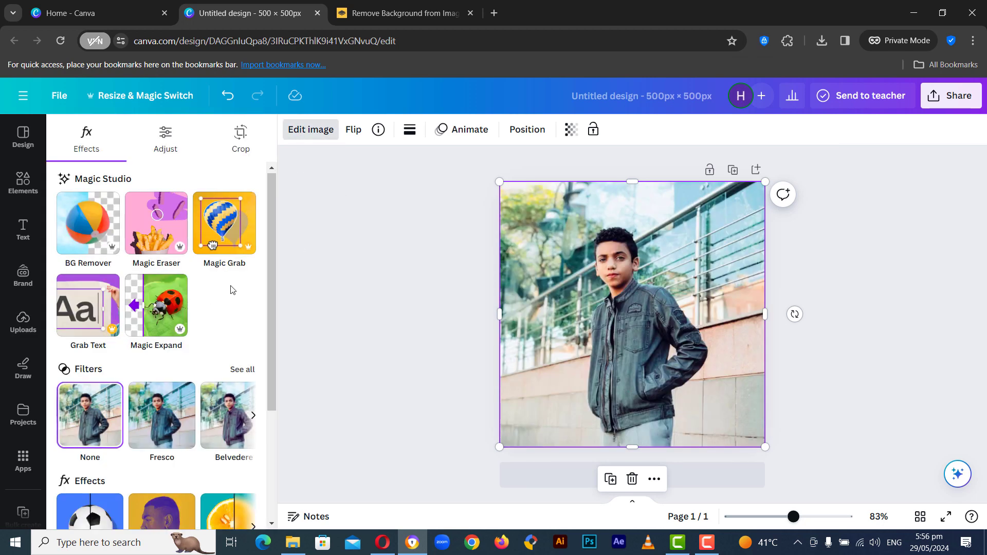
scroll(238, 288, down, 3)
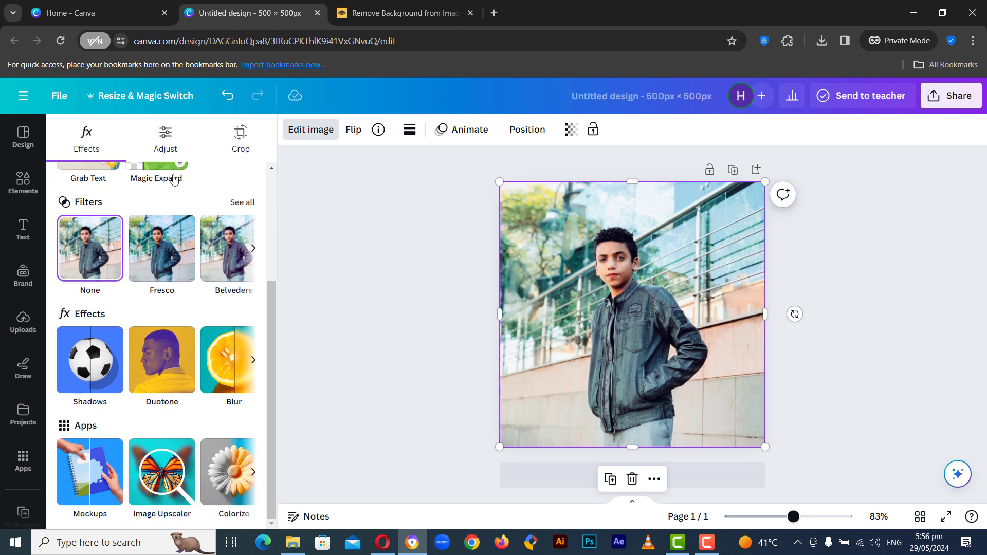
click(165, 139)
scroll(165, 346, down, 1)
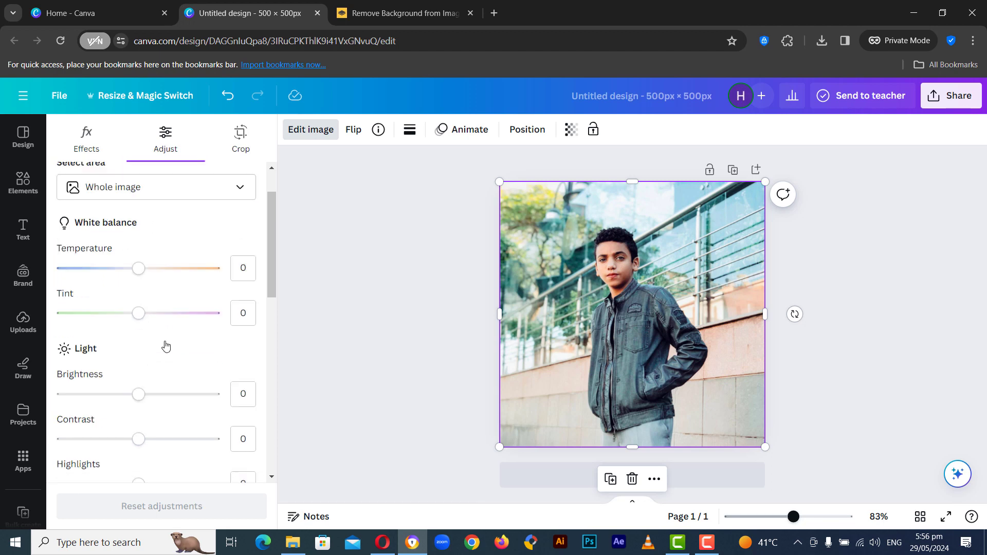
scroll(141, 260, down, 4)
click(86, 143)
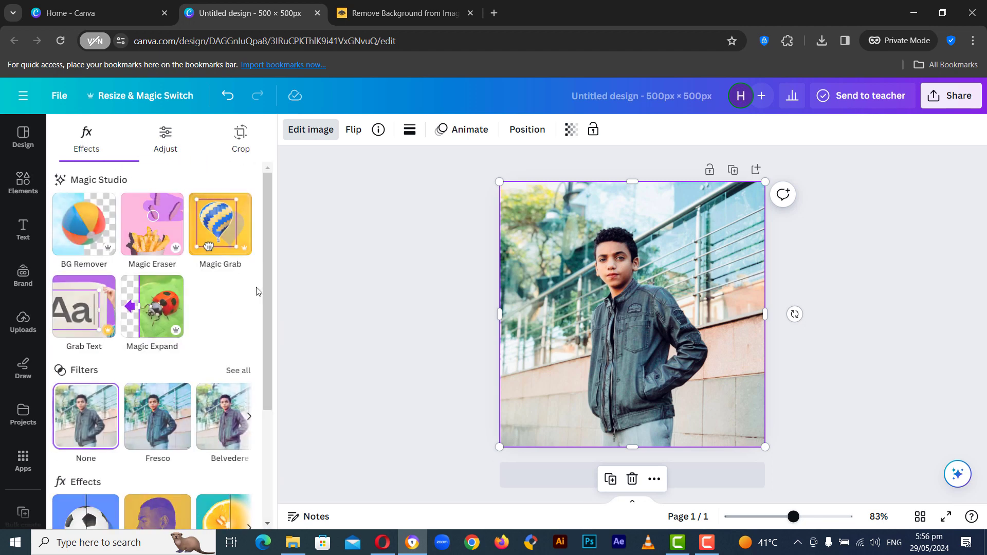
scroll(189, 334, down, 3)
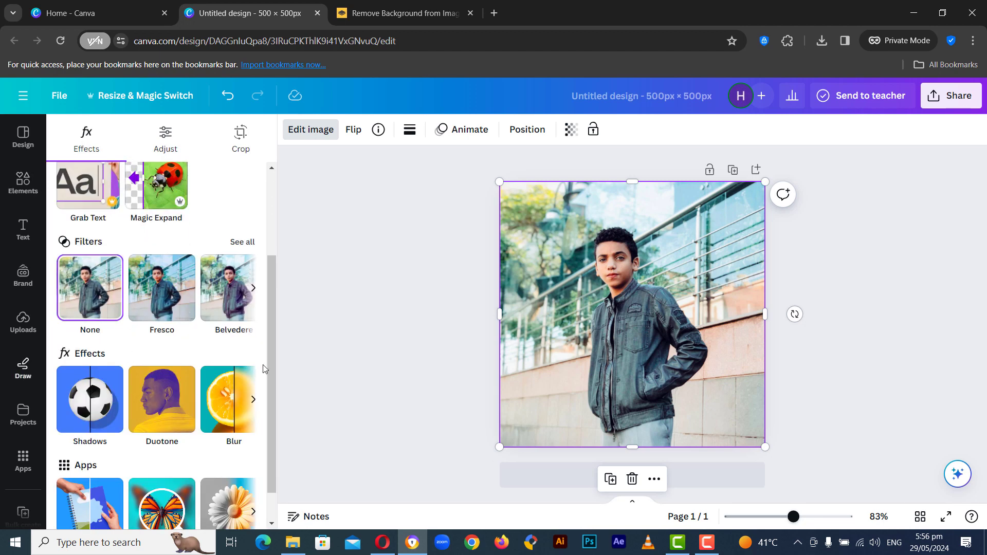
Step: Apply a Whole image blur to the photo with intensity 50
click(232, 392)
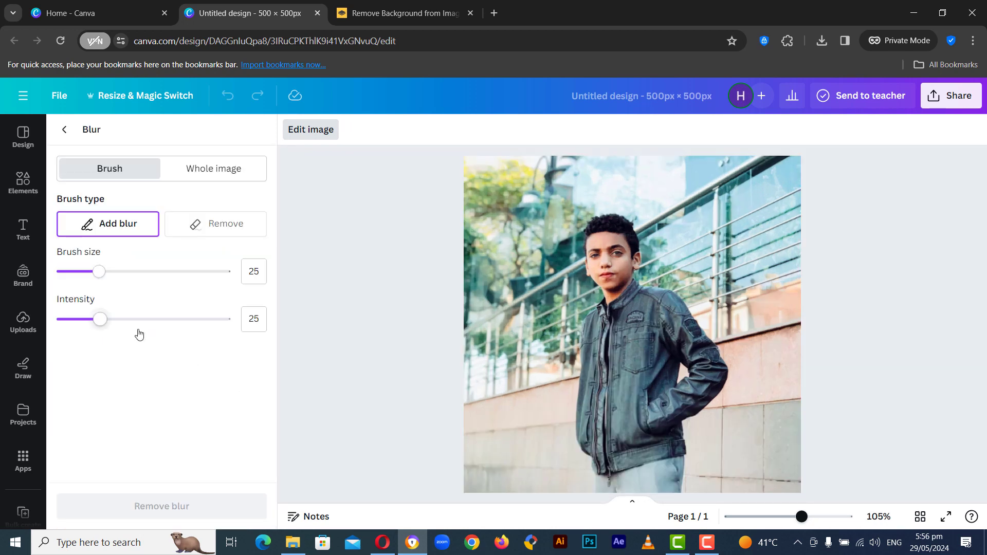
click(195, 175)
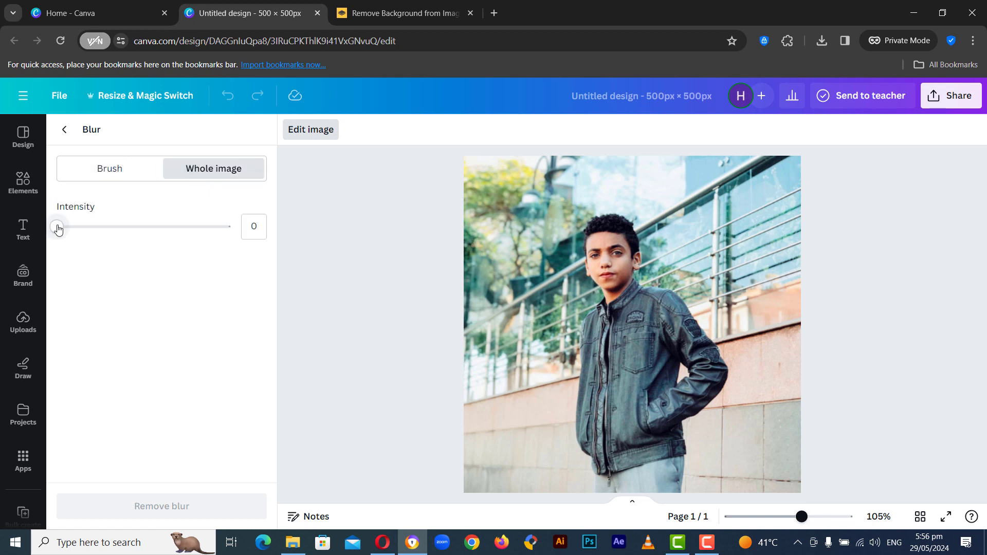
drag(58, 227, 96, 234)
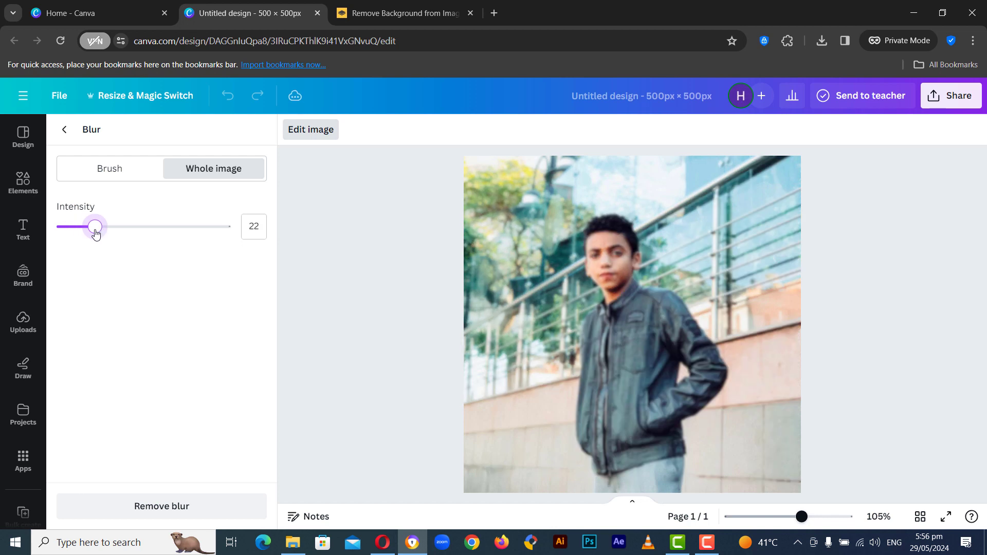
drag(96, 234, 150, 237)
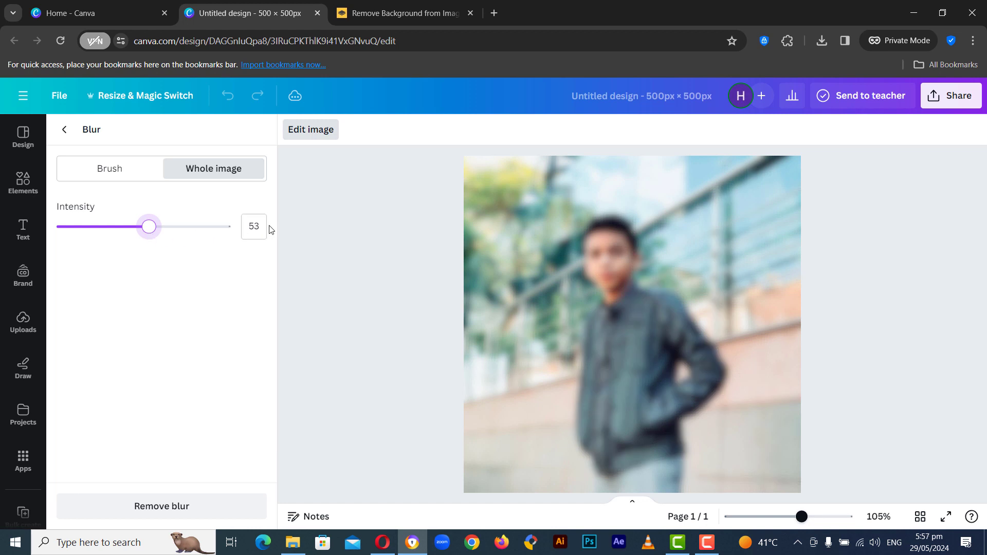
drag(256, 229, 253, 228)
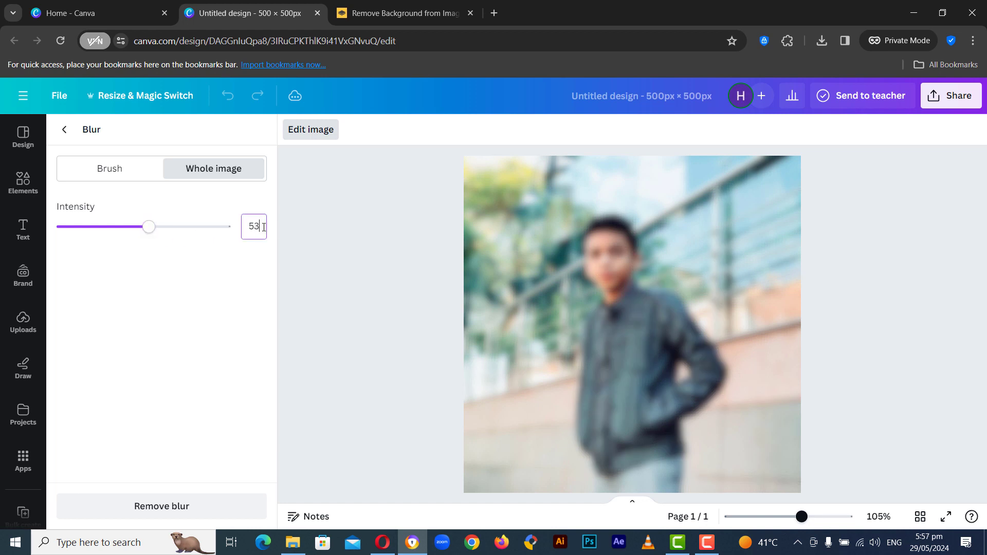
double_click(257, 226)
text(5)
text(0)
key(Return)
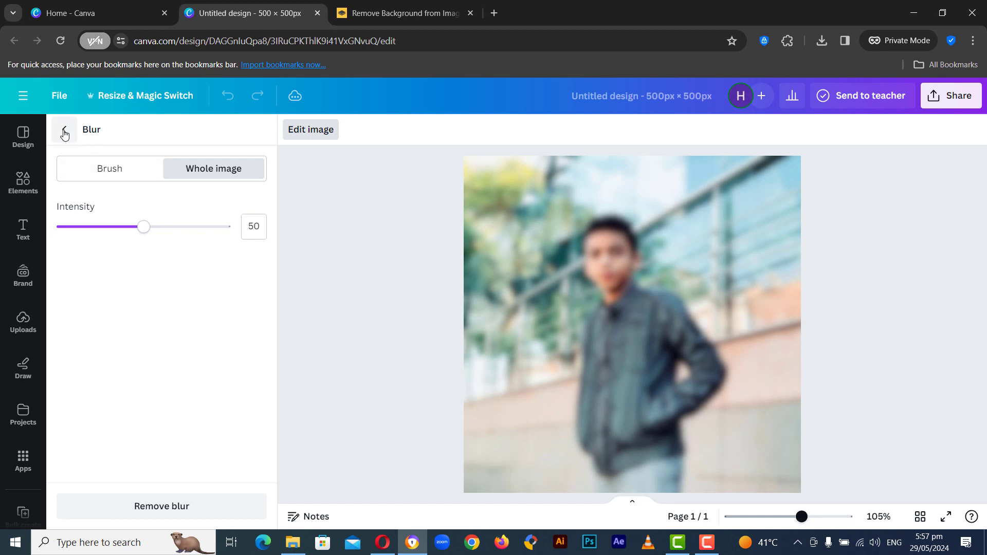
click(64, 129)
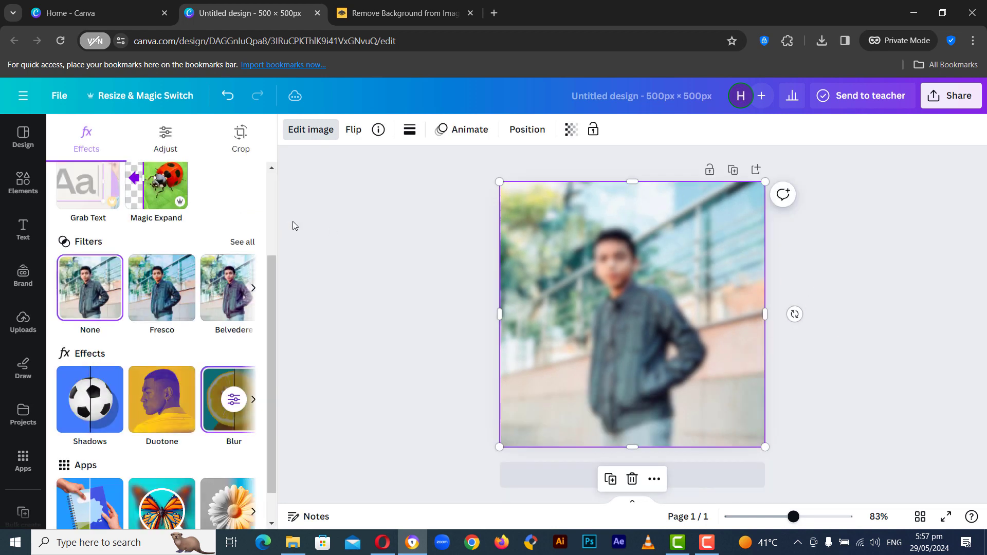
Step: Add the boy cutout from Uploads and enlarge it by its corners to cover the page
click(347, 218)
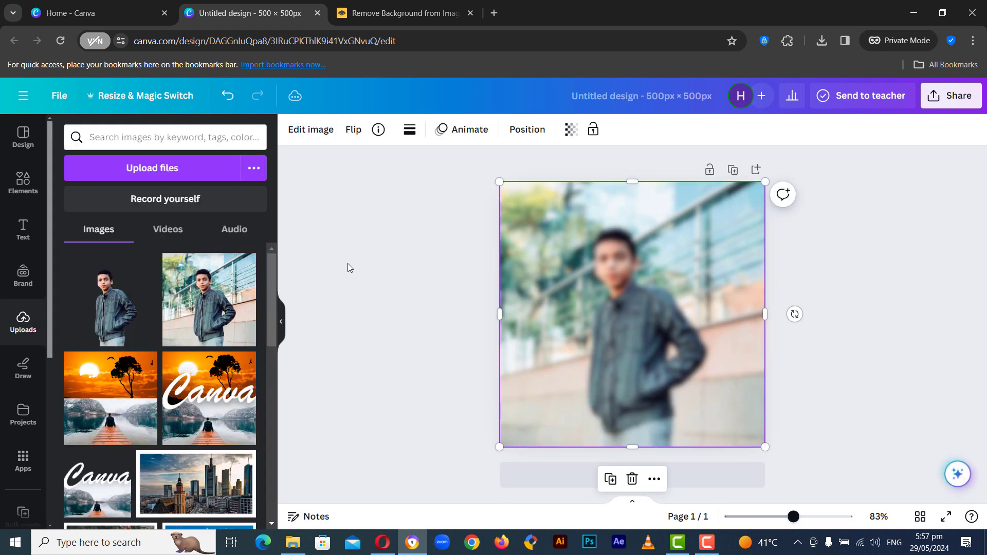
click(892, 287)
mouse_move(110, 300)
click(104, 309)
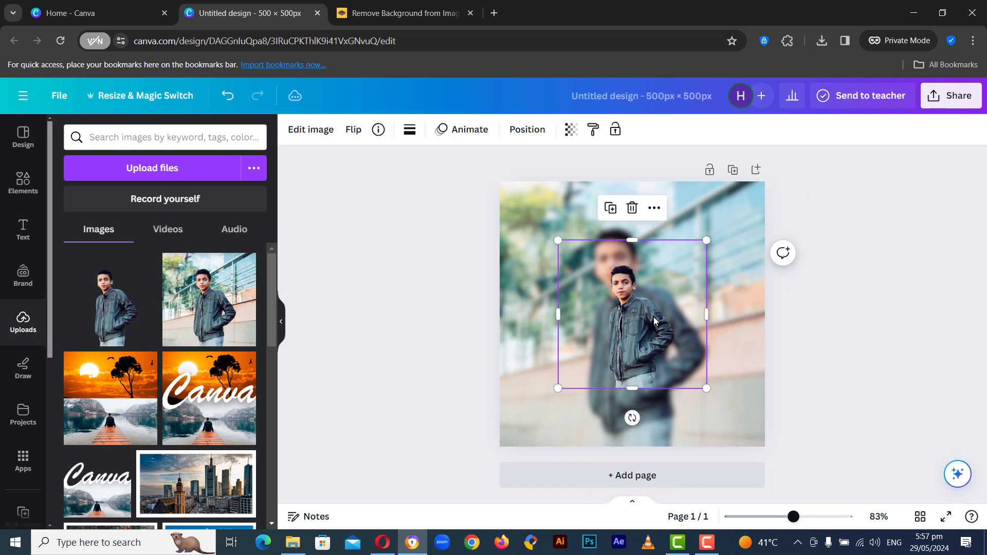
drag(557, 240, 499, 182)
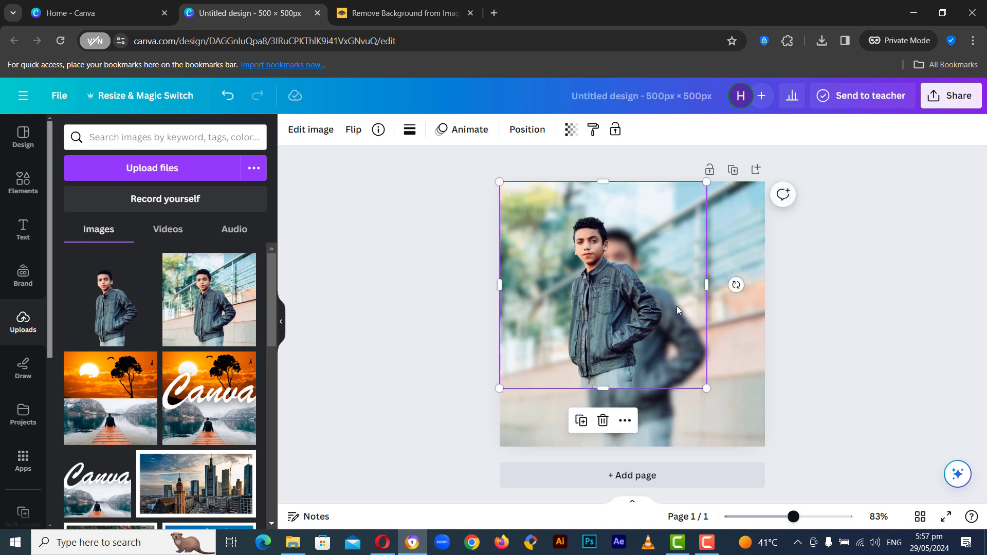
drag(763, 430, 769, 447)
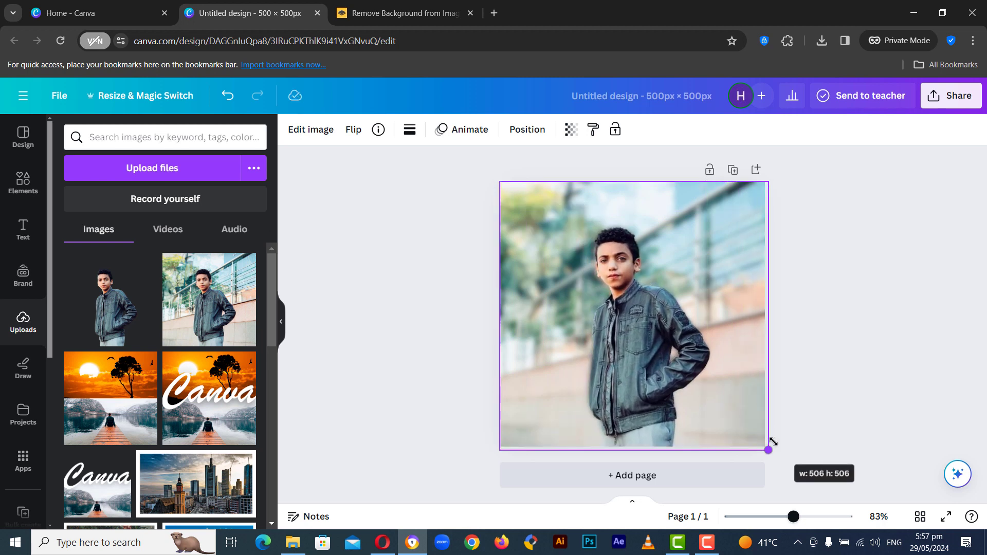
click(815, 376)
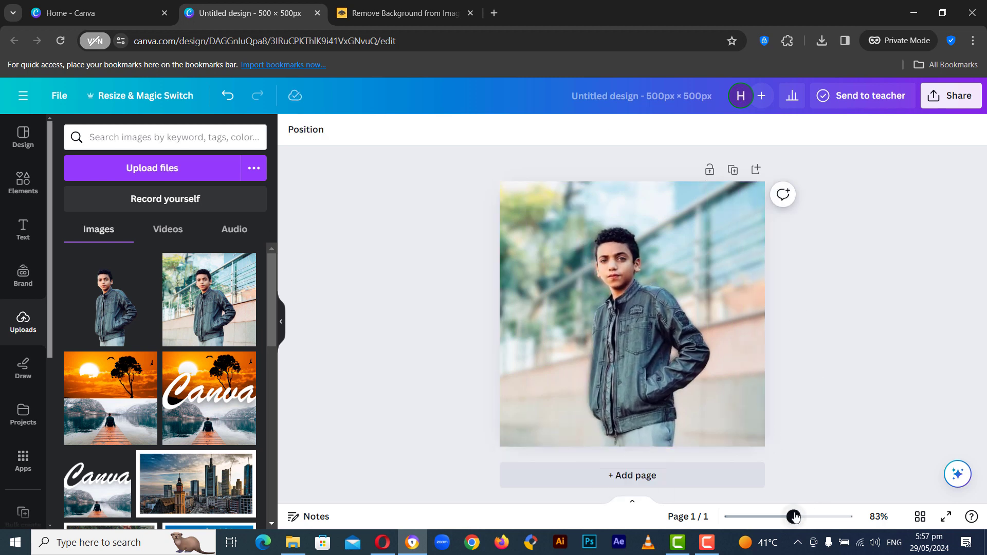
Step: Trim the cutout's left, right and top edges around the boy, then select the background photo
drag(795, 516, 792, 516)
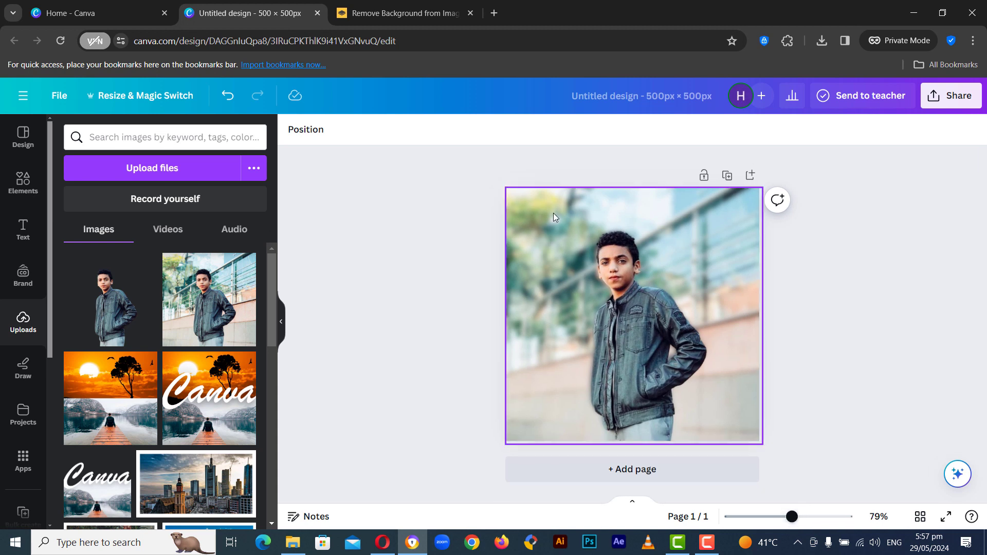
click(537, 252)
drag(505, 319, 577, 319)
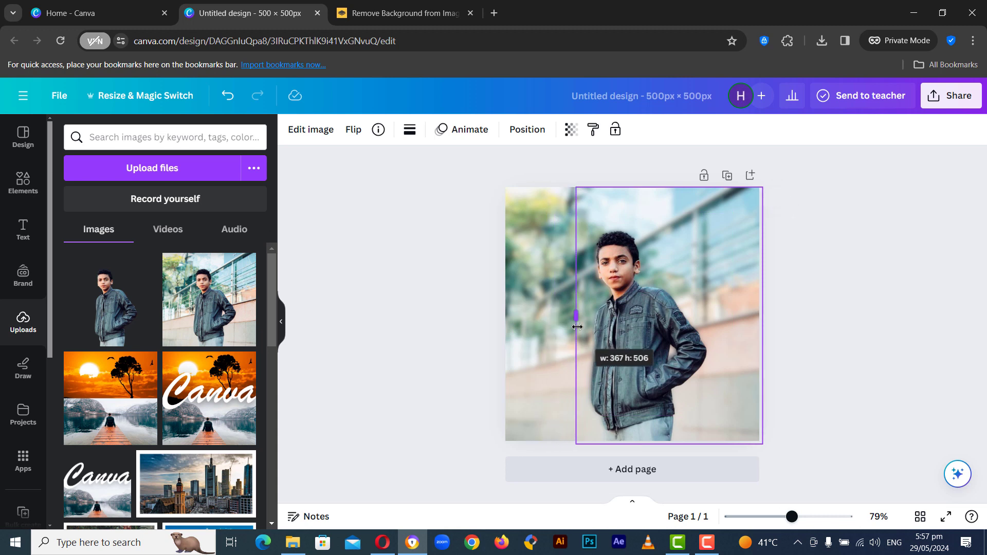
mouse_move(760, 324)
mouse_down()
mouse_move(714, 315)
mouse_move(714, 323)
mouse_up()
drag(642, 188, 645, 220)
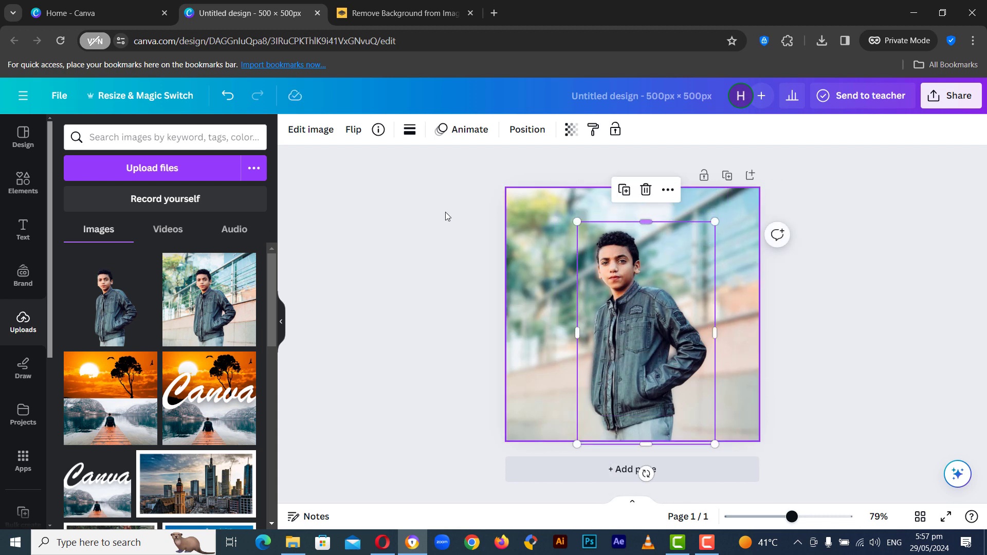
click(513, 203)
click(522, 200)
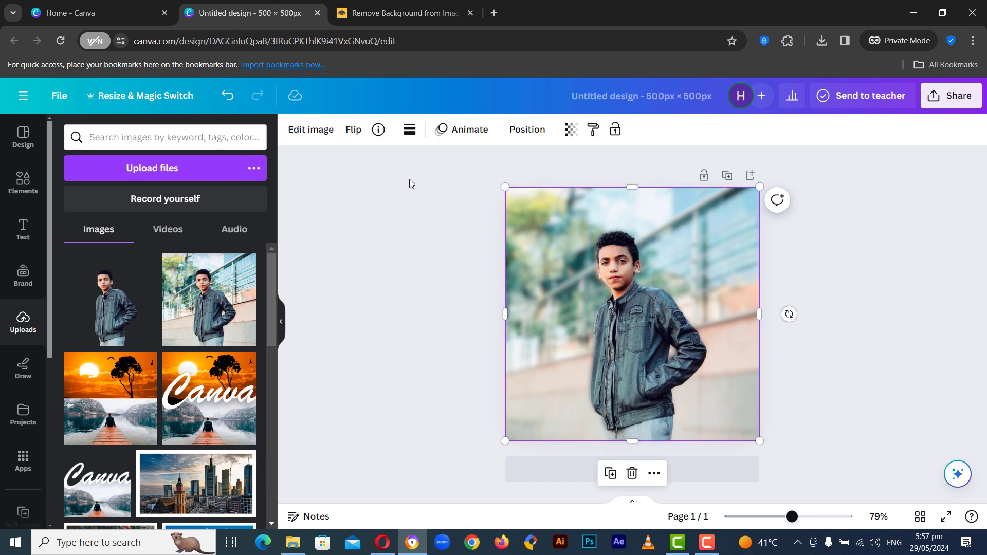
Step: Reopen the background photo's Blur settings and drag the intensity down to 30
click(310, 129)
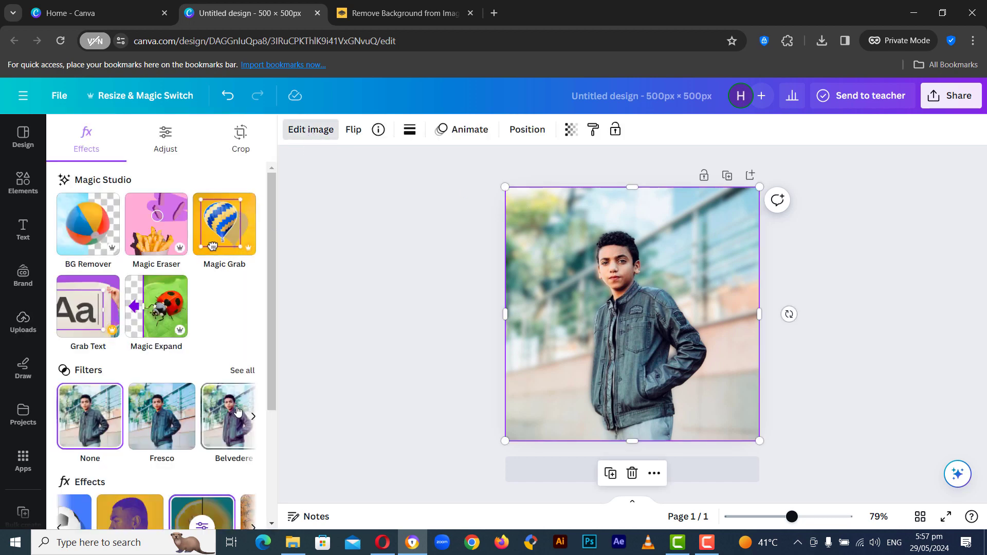
scroll(216, 390, down, 3)
click(202, 361)
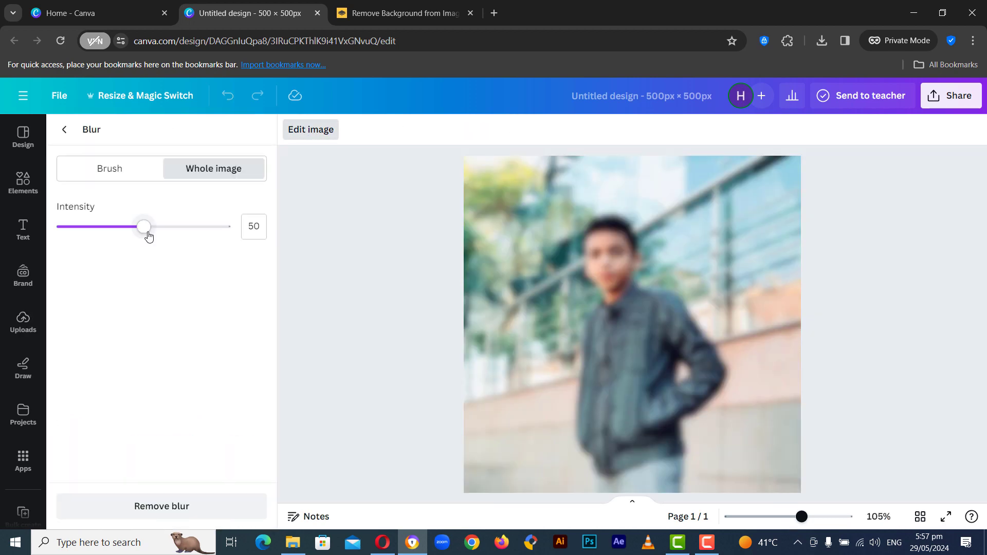
drag(143, 227, 110, 233)
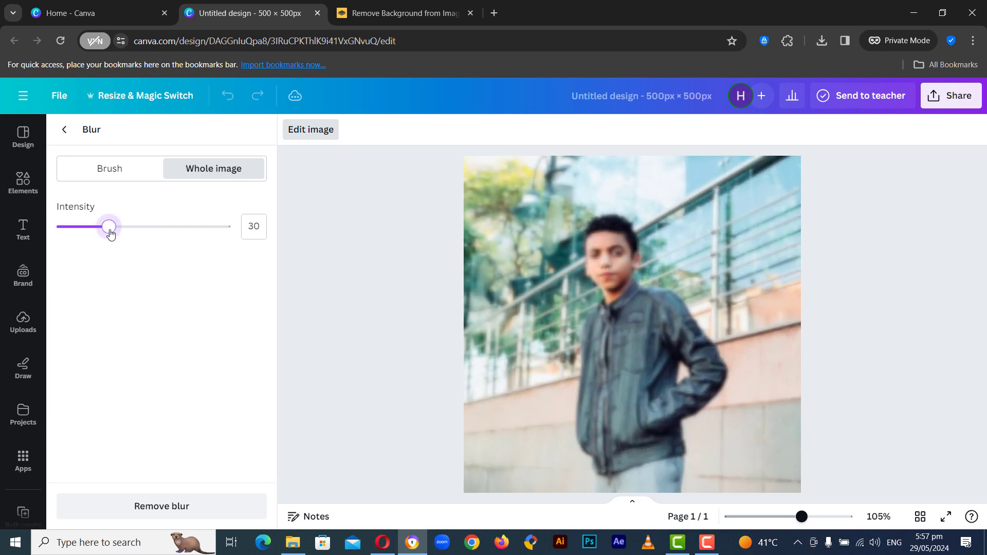
click(64, 129)
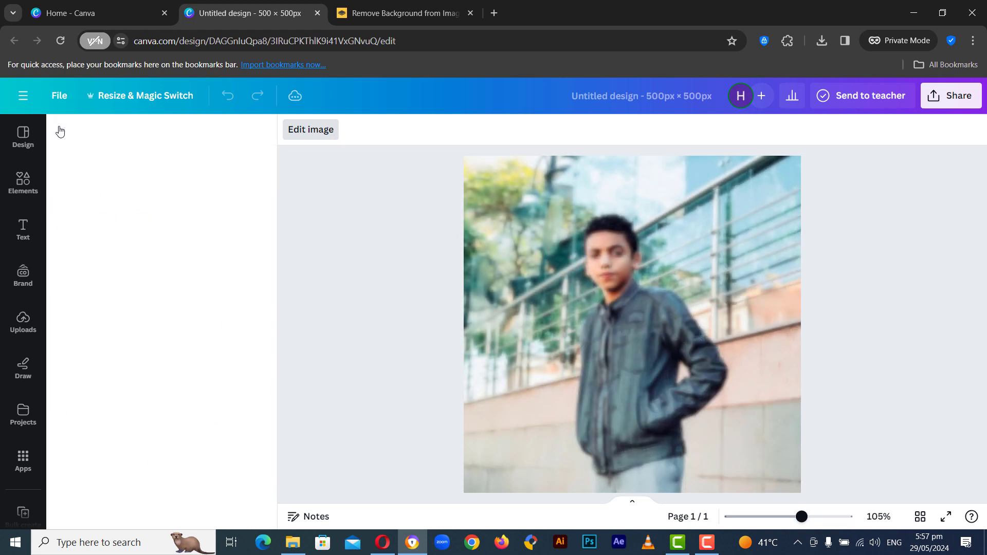
Step: Exit image editing and deselect the photo to view the sharp boy over the 30-intensity blur
key(Escape)
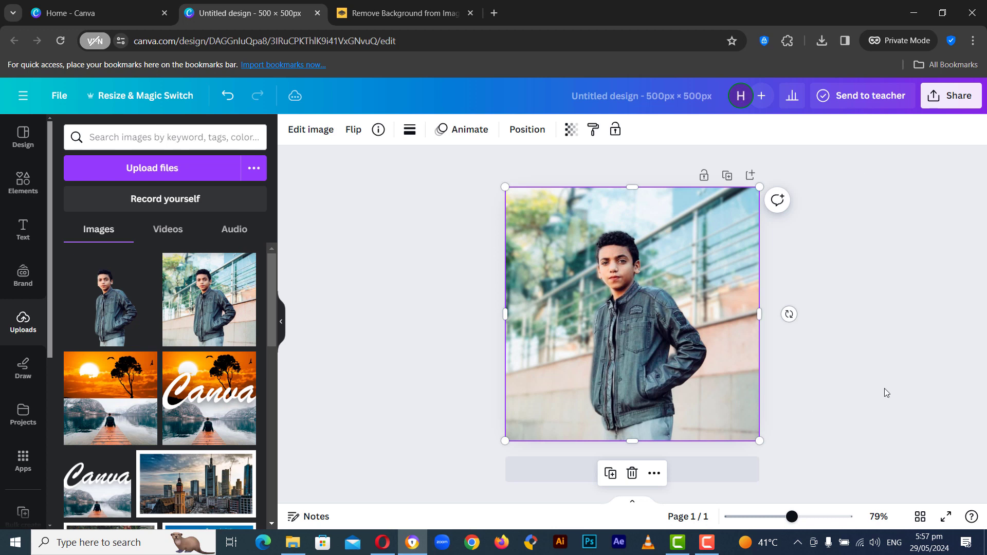
click(878, 318)
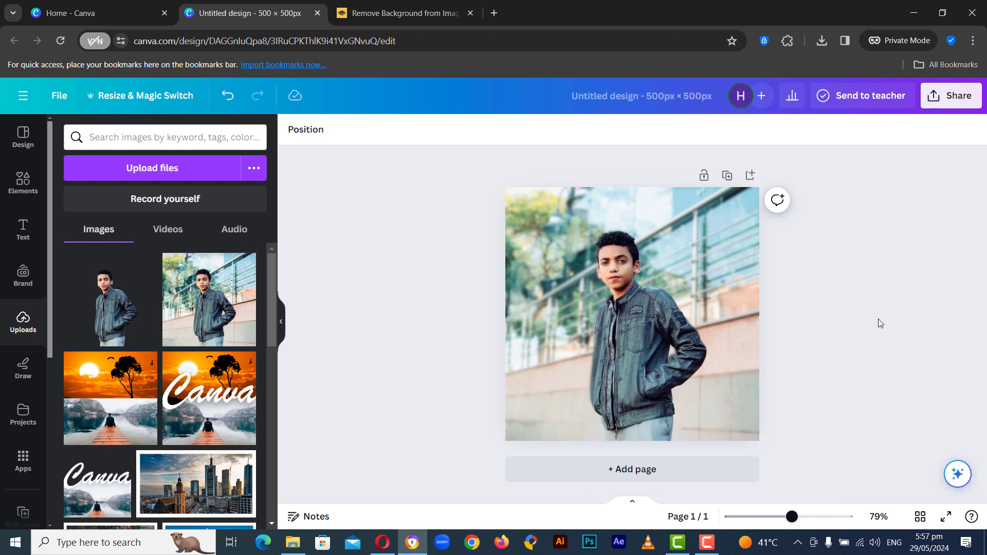